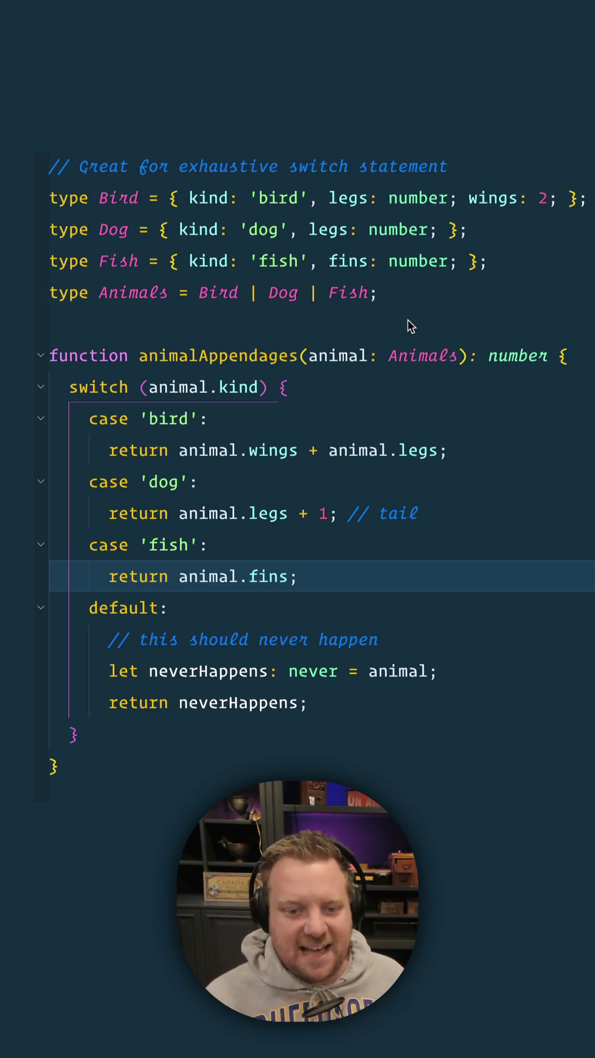
Inspect the Animals union and the dog, bird and fish cases of the animal switch
left_click(408, 320)
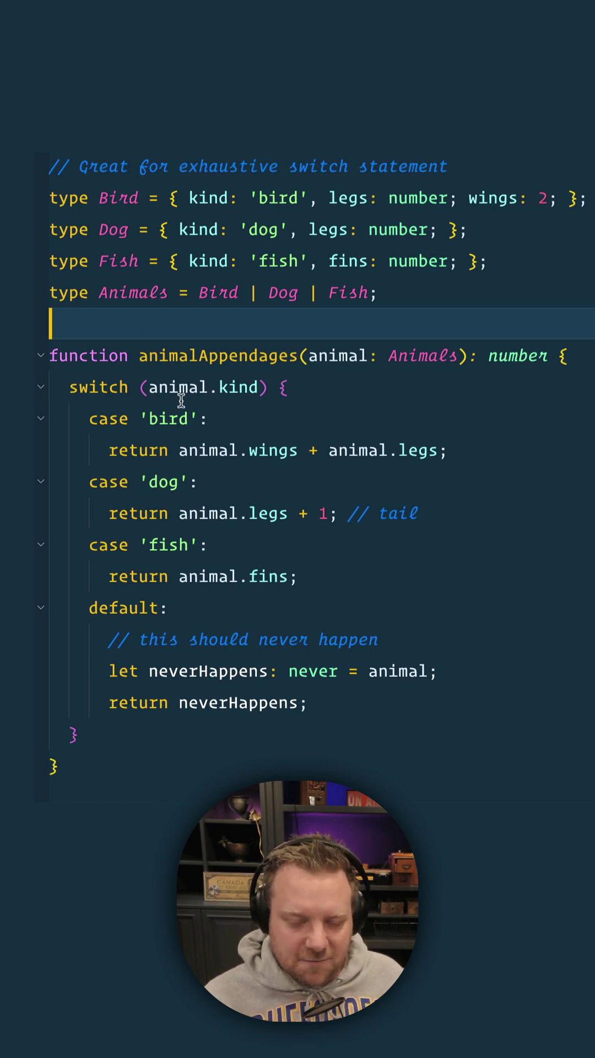
left_click_drag(408, 293, 51, 293)
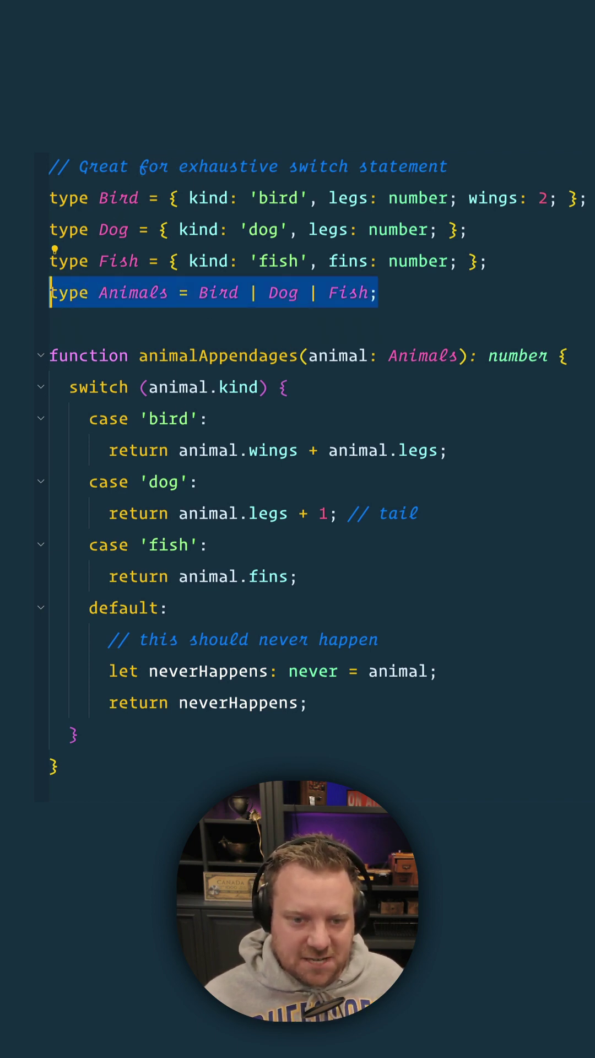
left_click(500, 480)
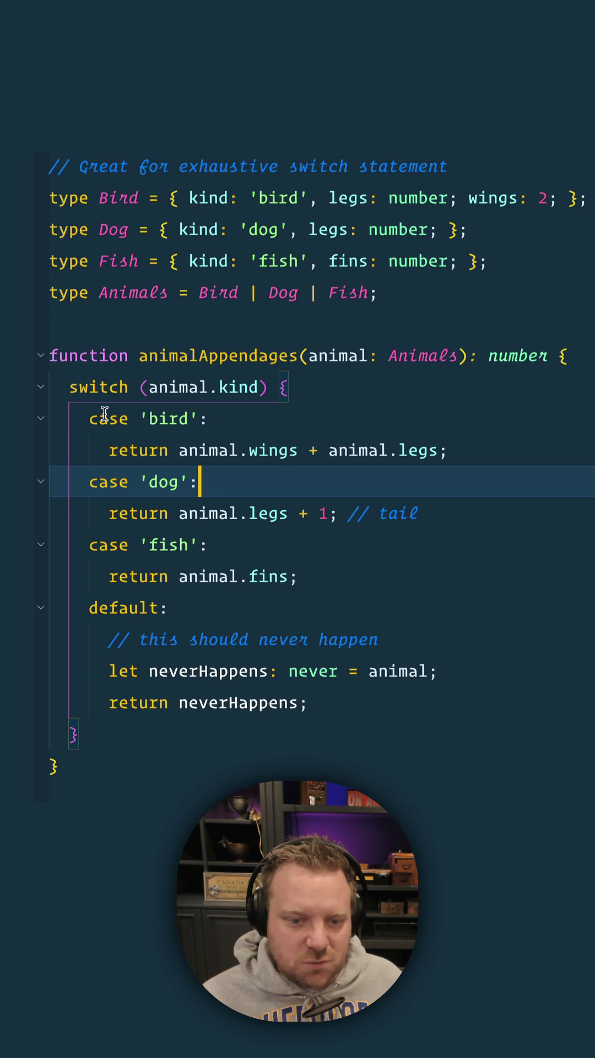
left_click(484, 453)
left_click(226, 419)
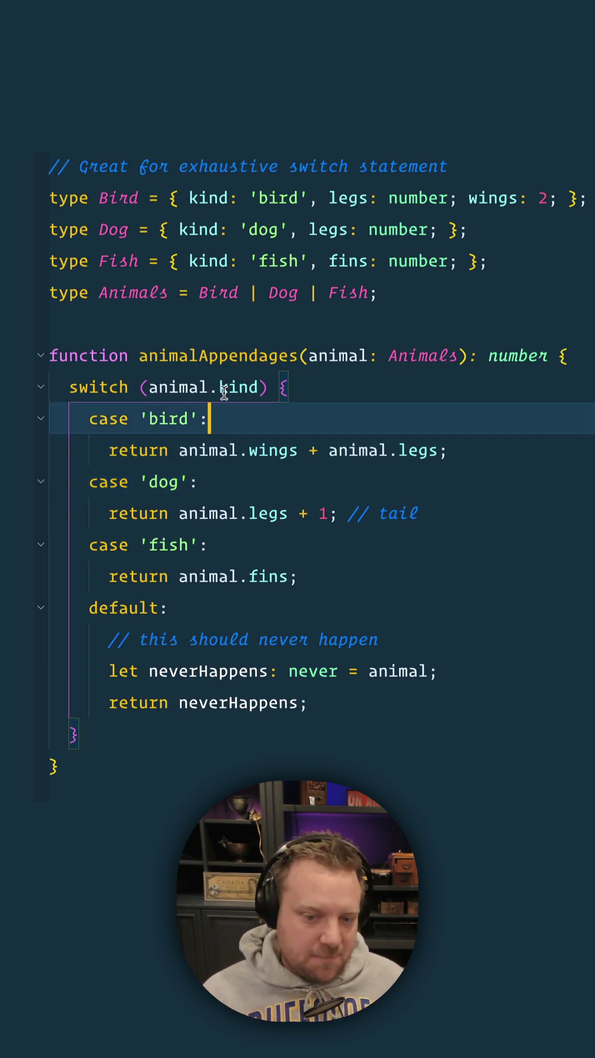
left_click(379, 451)
left_click(397, 514)
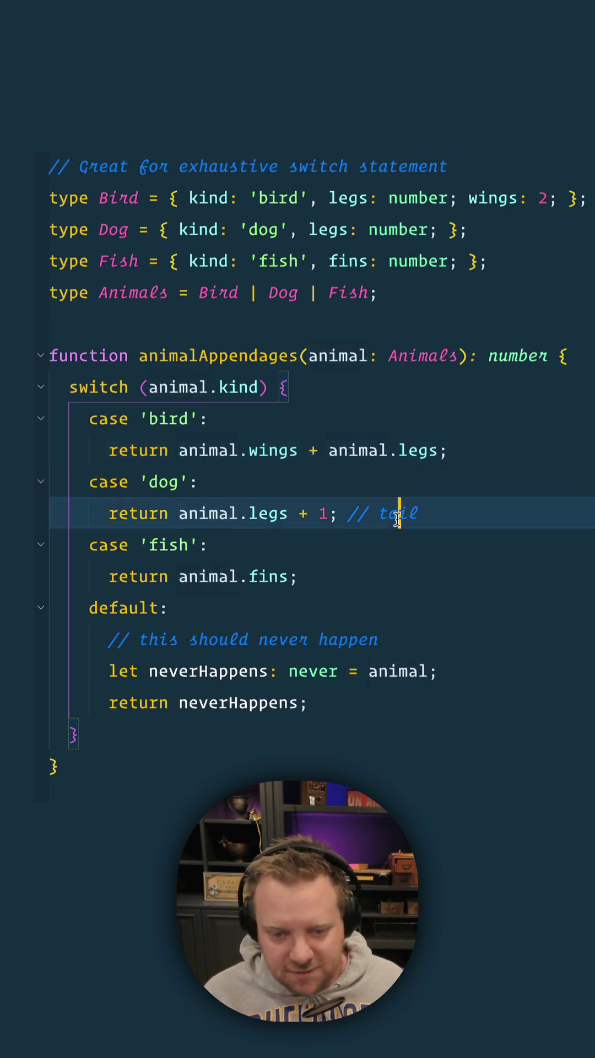
left_click(304, 580)
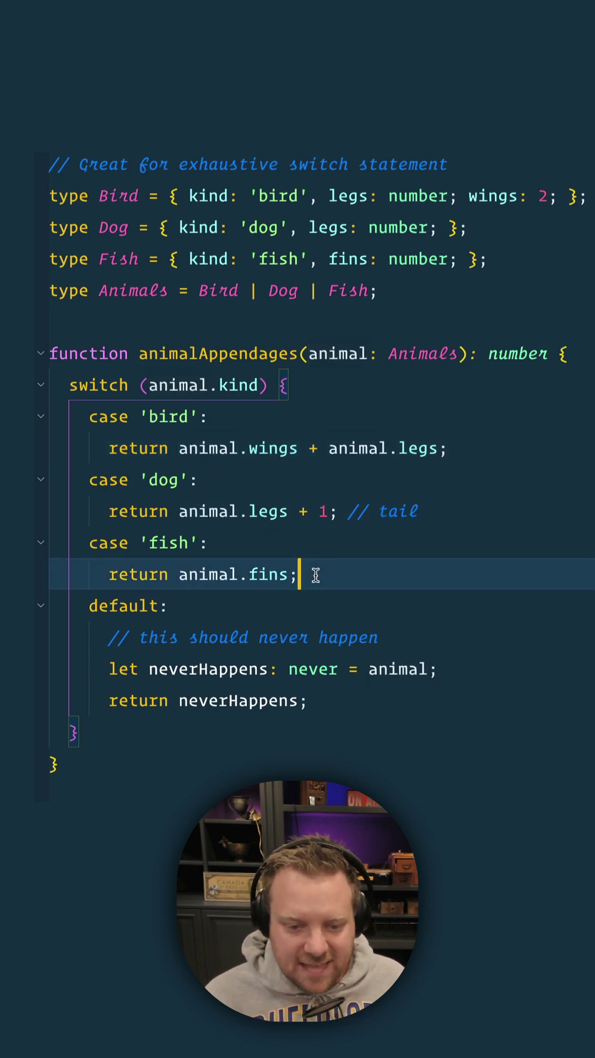
scroll(314, 576, "down", 1)
left_click(348, 651)
left_click(358, 682)
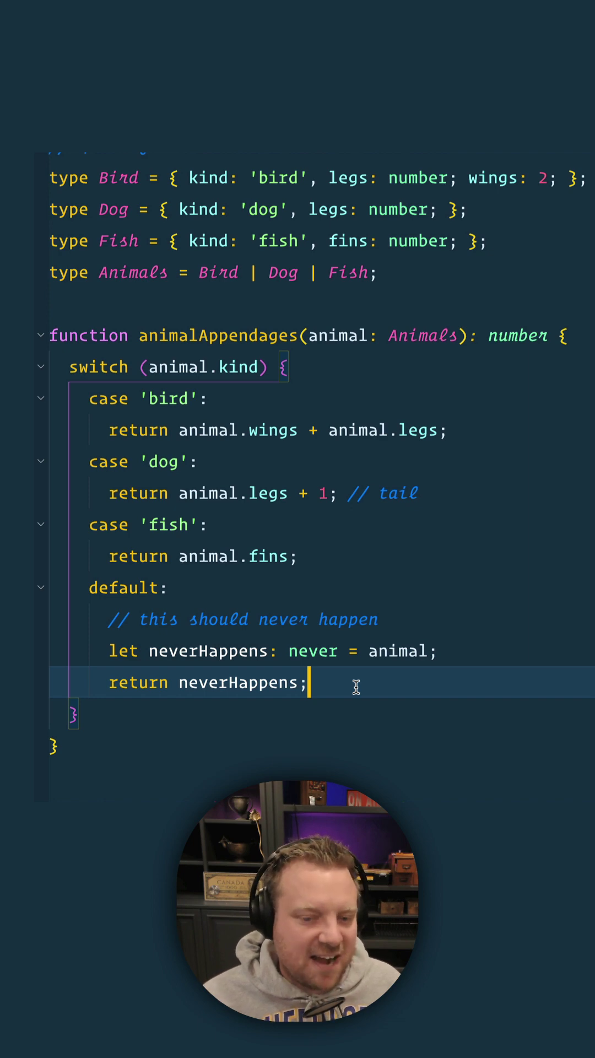
scroll(359, 678, "down", 1)
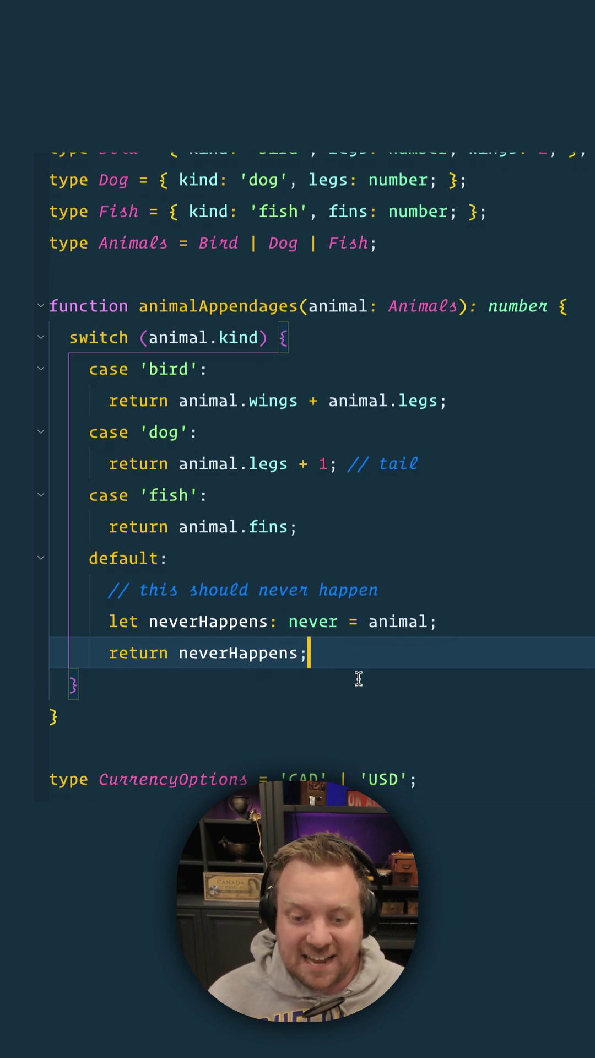
Examine the never-typed neverHappens declaration, then delete the case 'fish' branch
left_click(378, 622)
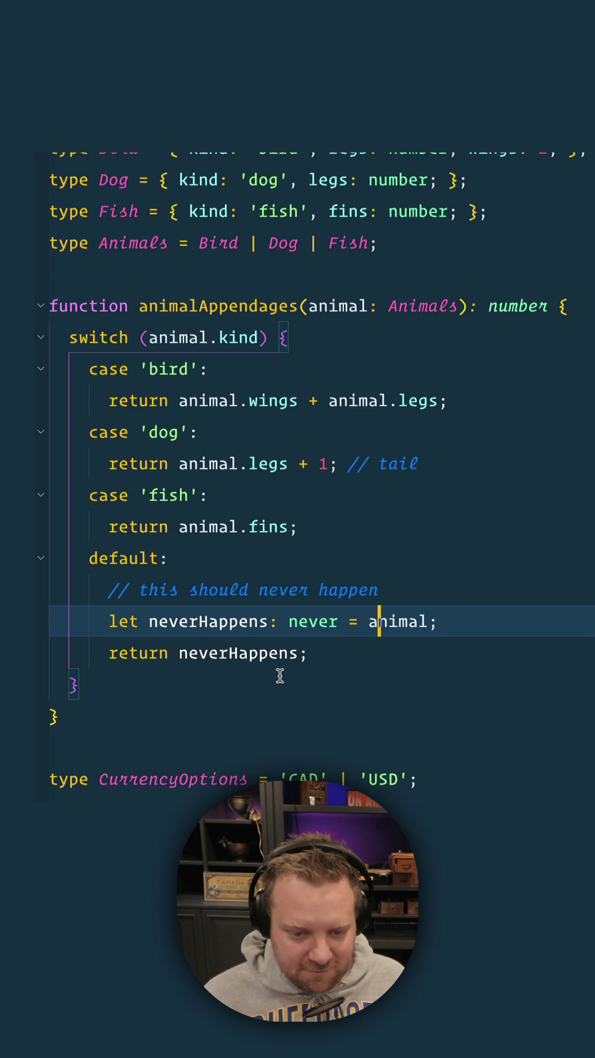
double_click(213, 622)
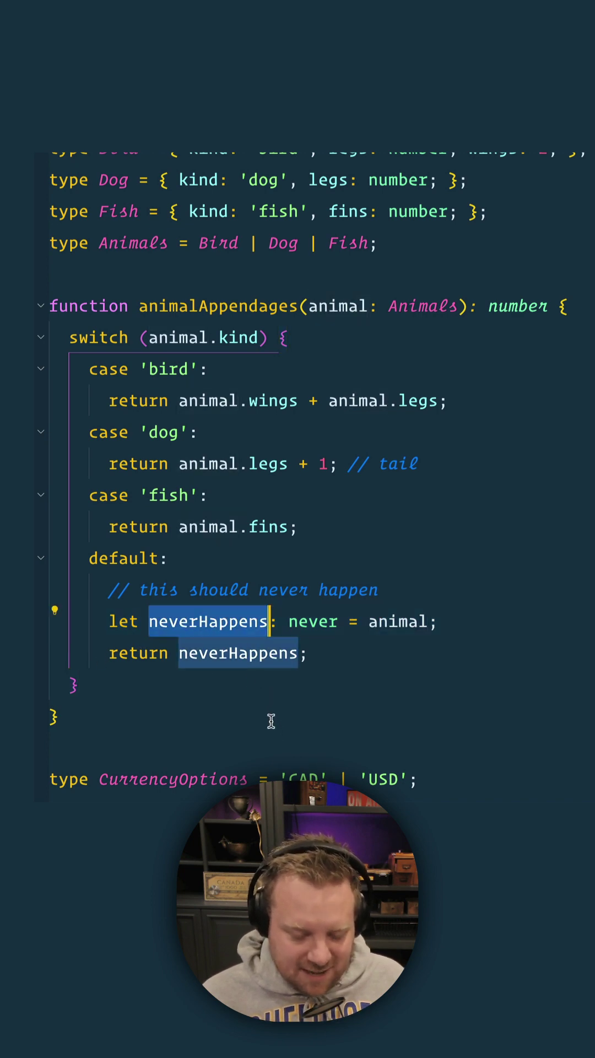
left_click(281, 686)
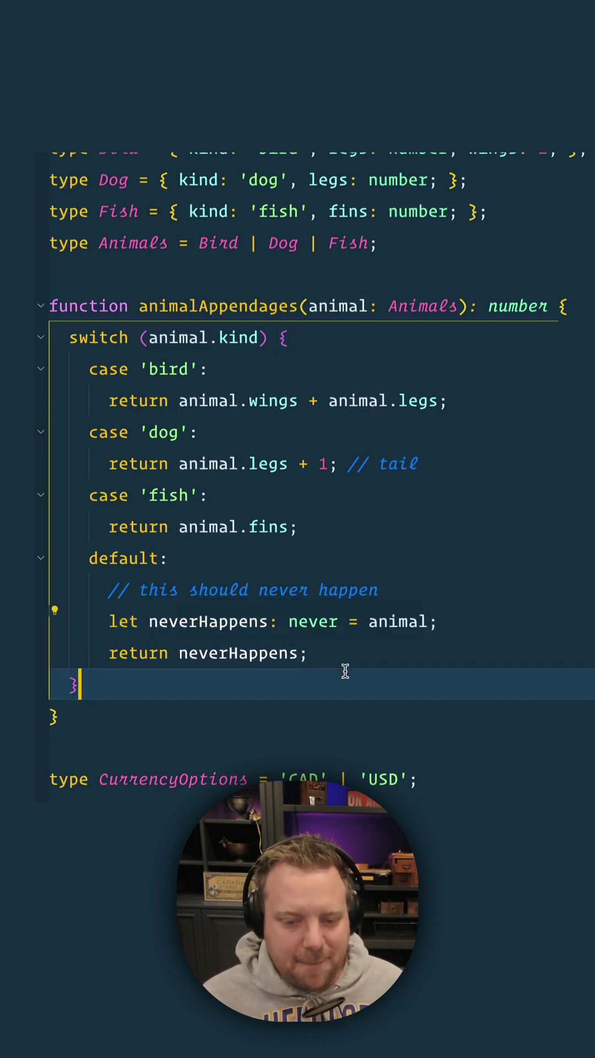
double_click(315, 622)
left_click(314, 652)
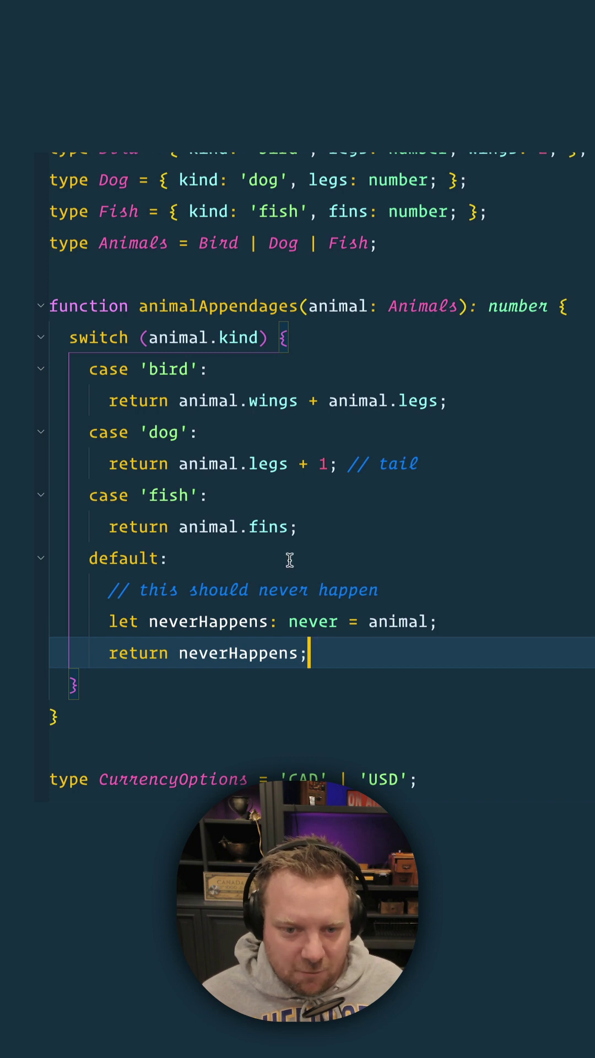
scroll(290, 561, "up", 1)
left_click_drag(302, 547, 54, 505)
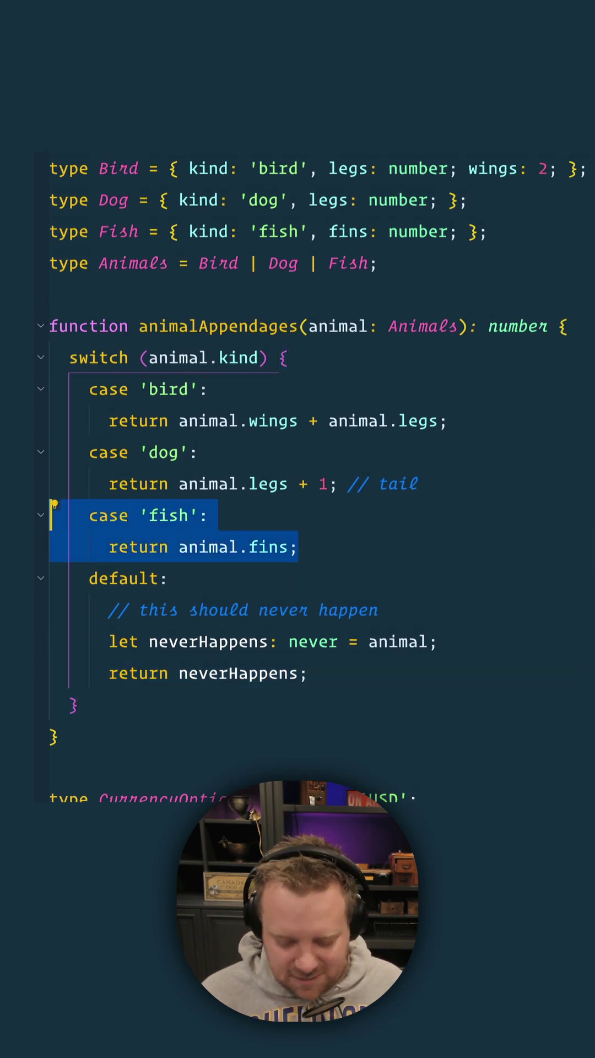
key("BackSpace")
key("BackSpace")
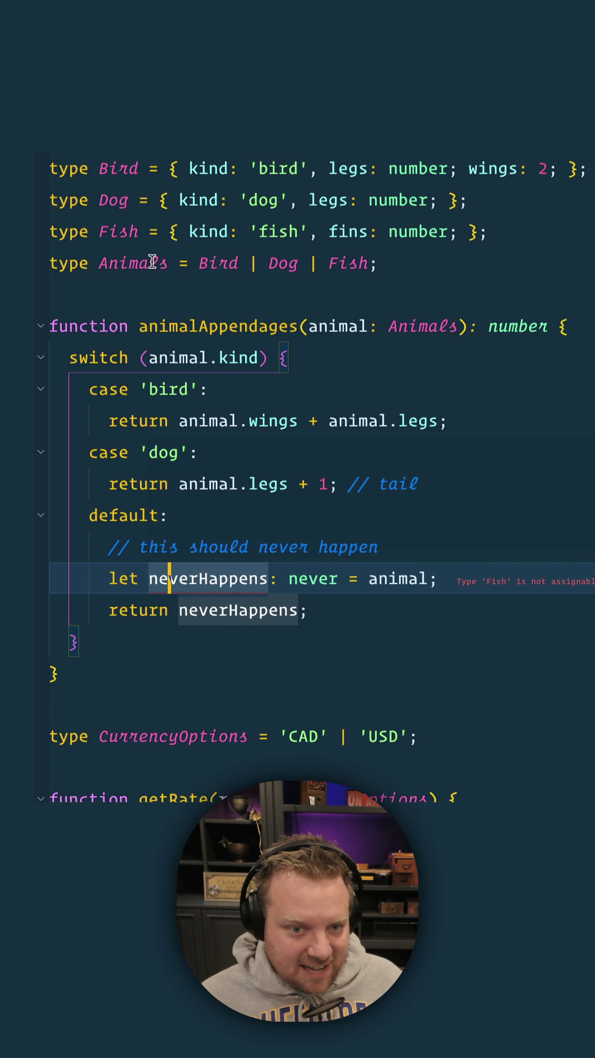
Check the Bird and Fish types, then undo to restore the case 'fish' branch
left_click(117, 171)
left_click(108, 233)
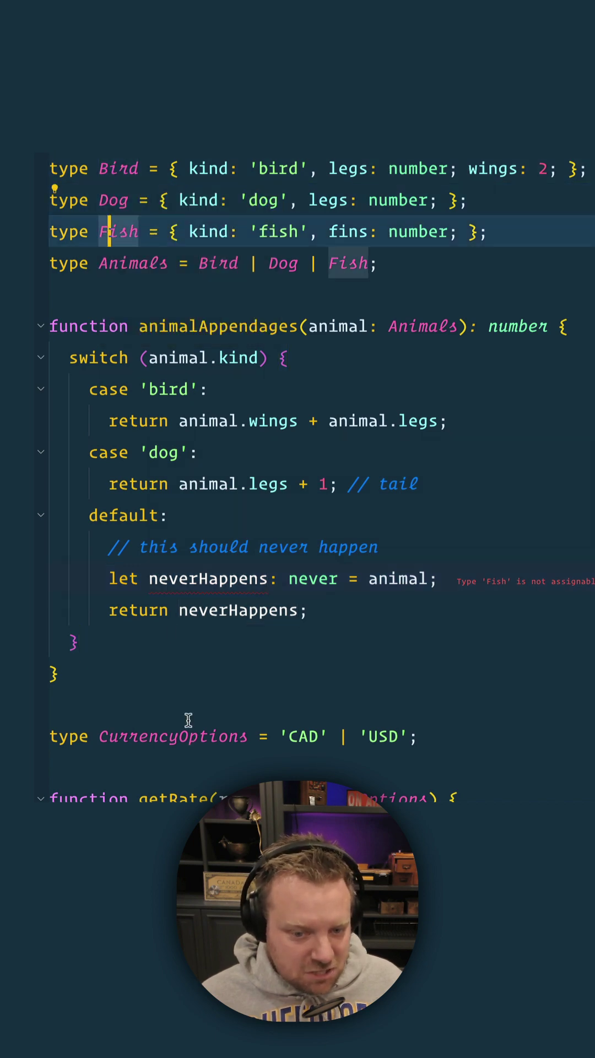
left_click(176, 582)
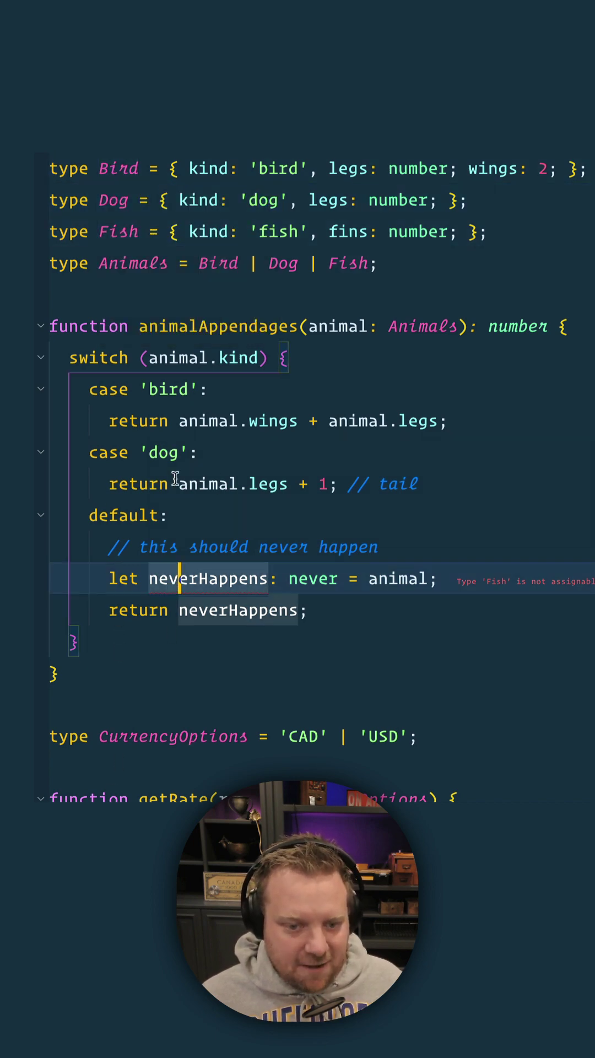
key("Up")
key("Up")
key("Up")
key("End")
key("ctrl+z")
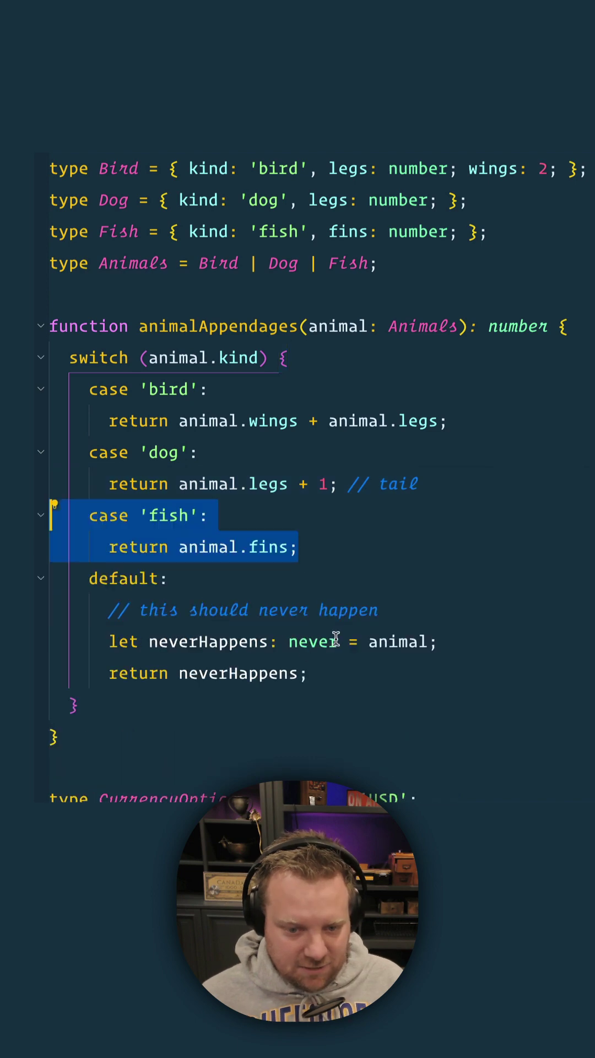
scroll(331, 579, "down", 5)
left_click(455, 277)
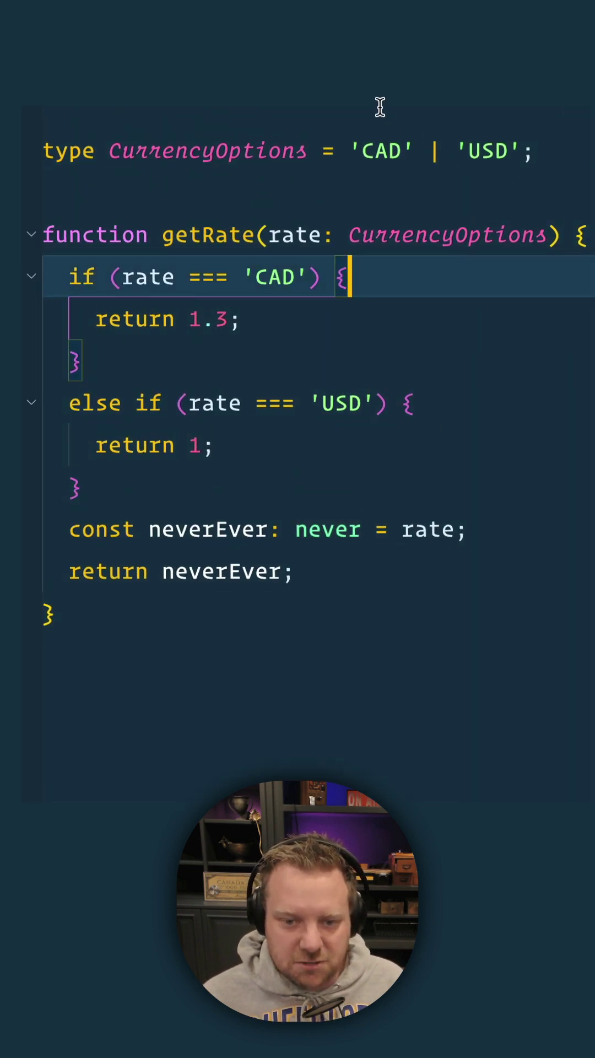
left_click(378, 107)
left_click(580, 437)
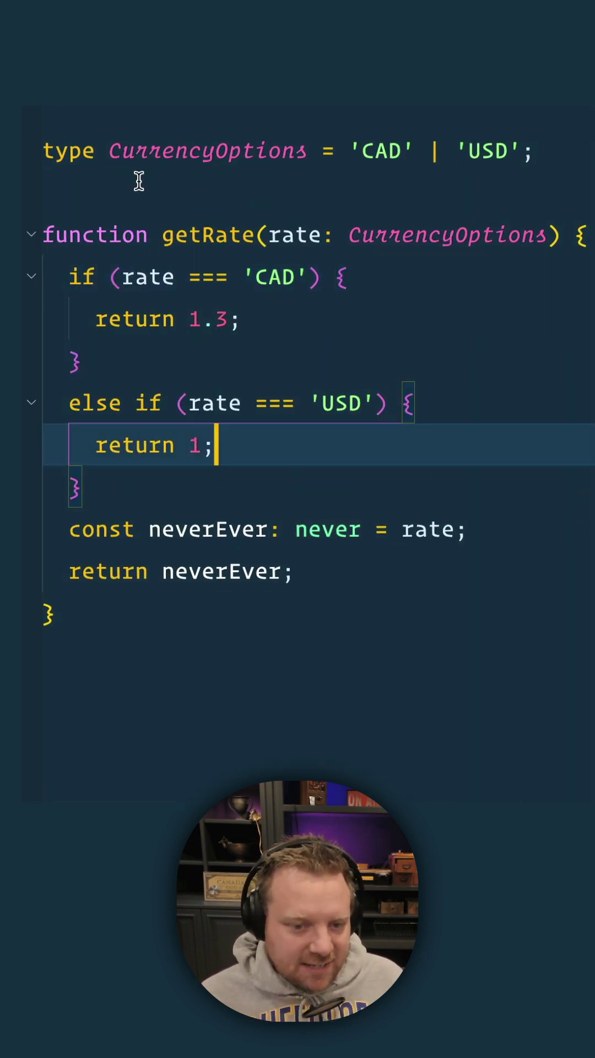
left_click(70, 278)
key("ctrl+Right")
key("ctrl+Right")
key("ctrl+Right")
key("ctrl+Right")
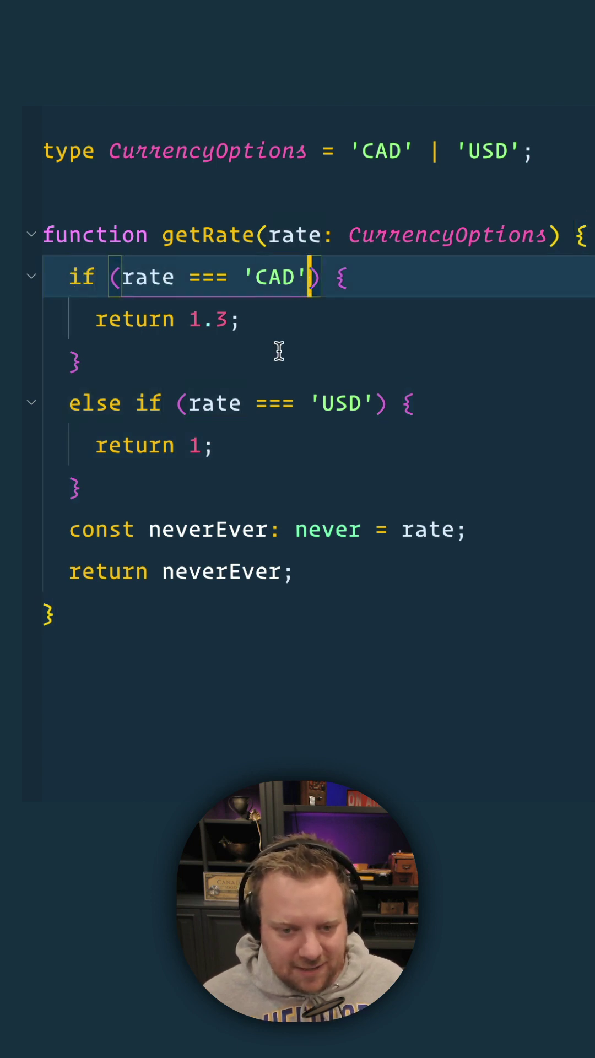
left_click(236, 356)
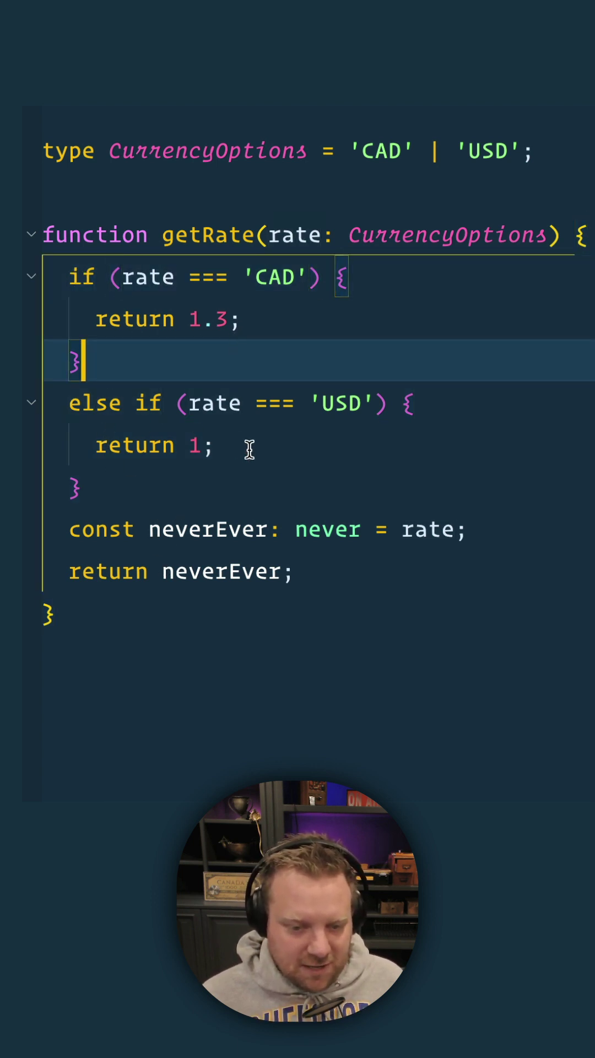
left_click(334, 403)
left_click(204, 447)
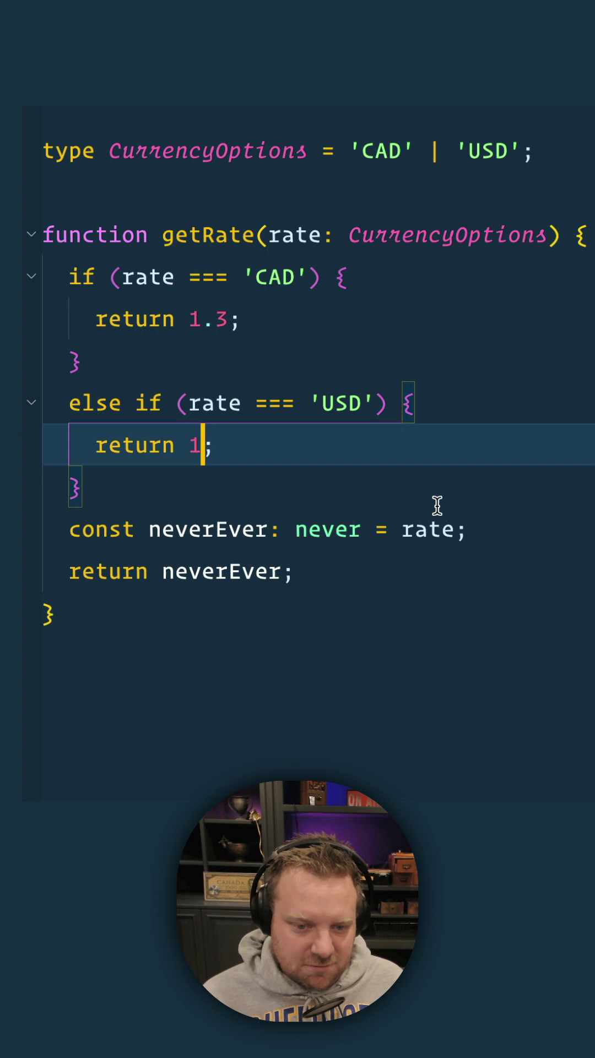
left_click(236, 661)
left_click(343, 571)
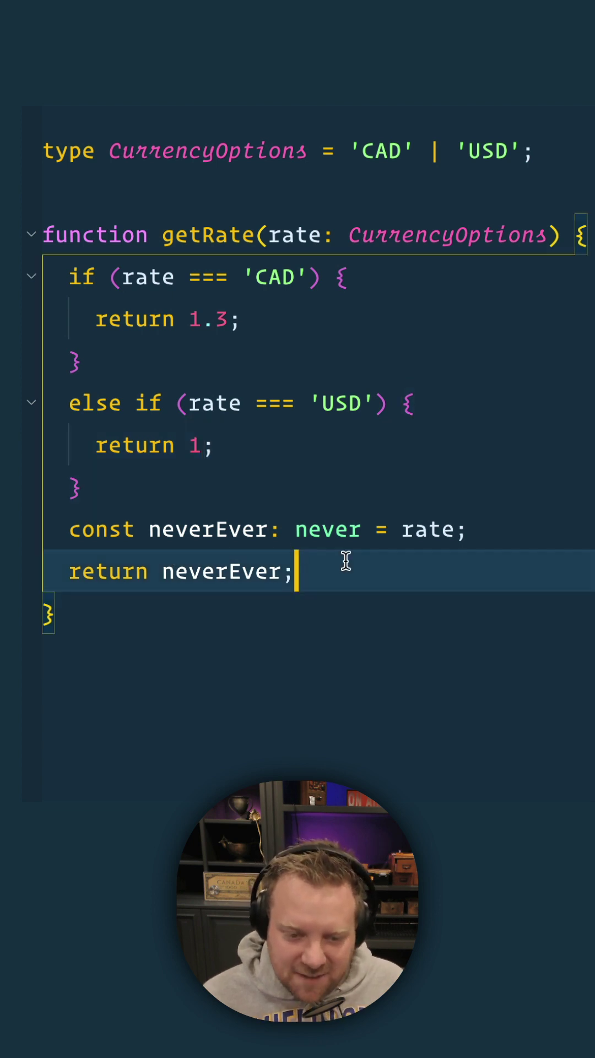
key("shift+Up")
key("shift+Home")
left_click(456, 571)
key("shift+Up")
key("shift+Home")
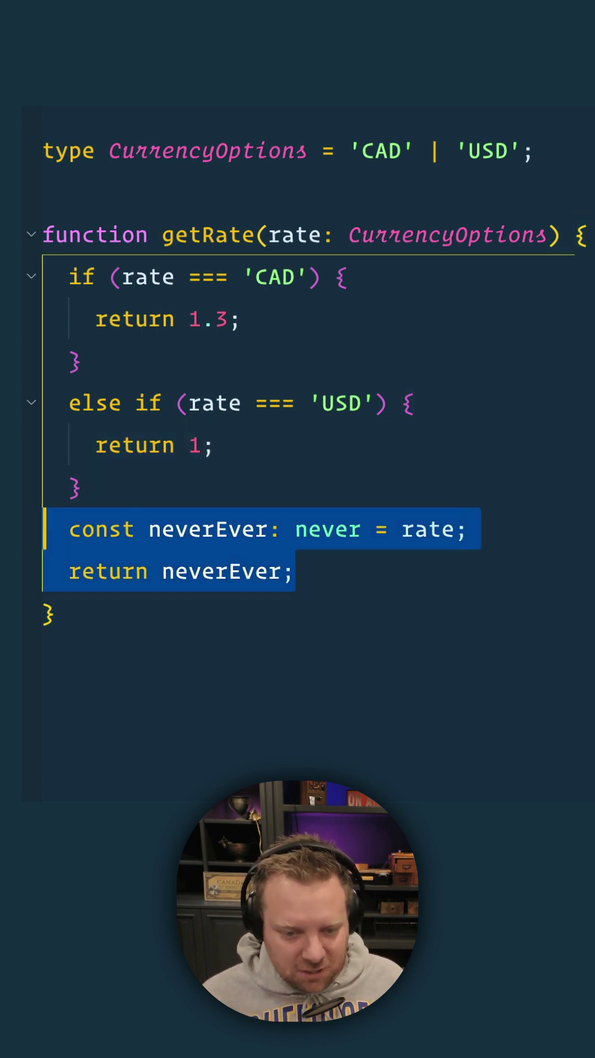
left_click_drag(294, 572, 33, 530)
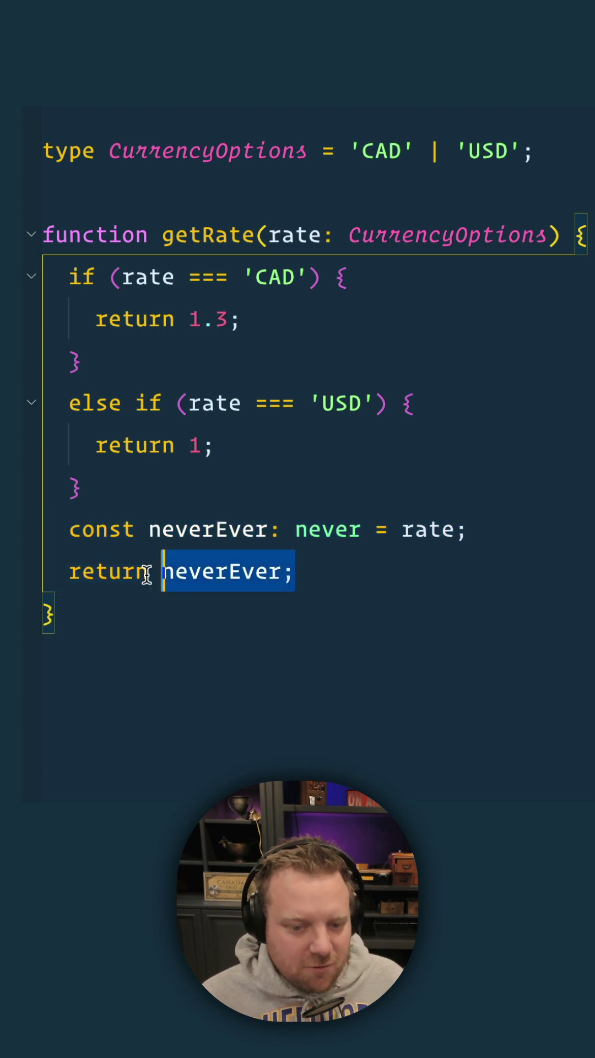
left_click(348, 480)
Append 'EUR' to the CurrencyOptions union by accepting Copilot's suggestion
left_click(514, 151)
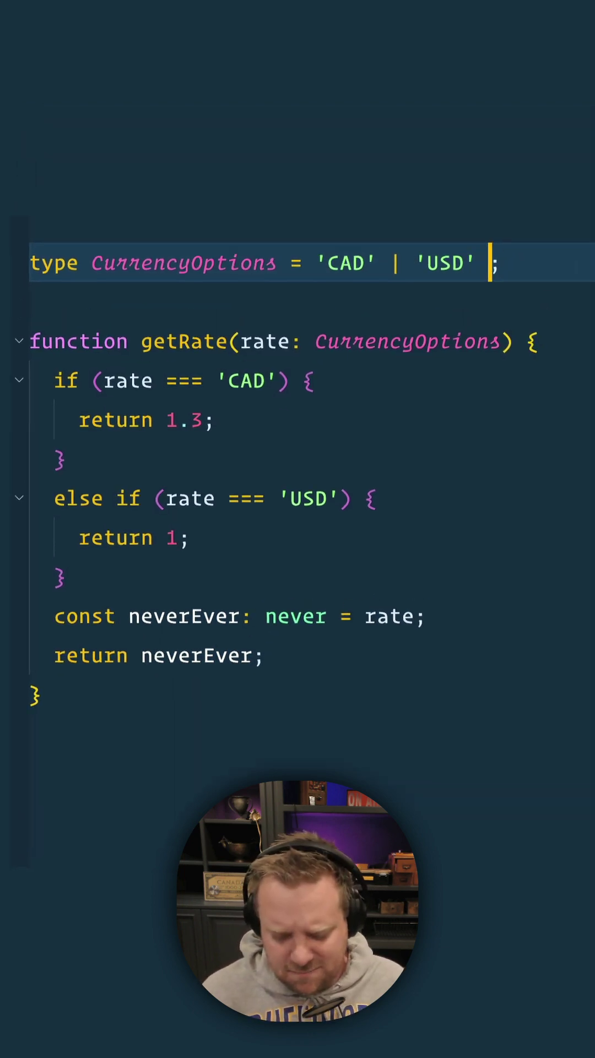
key("Return")
key("BackSpace")
type("|")
key("Tab")
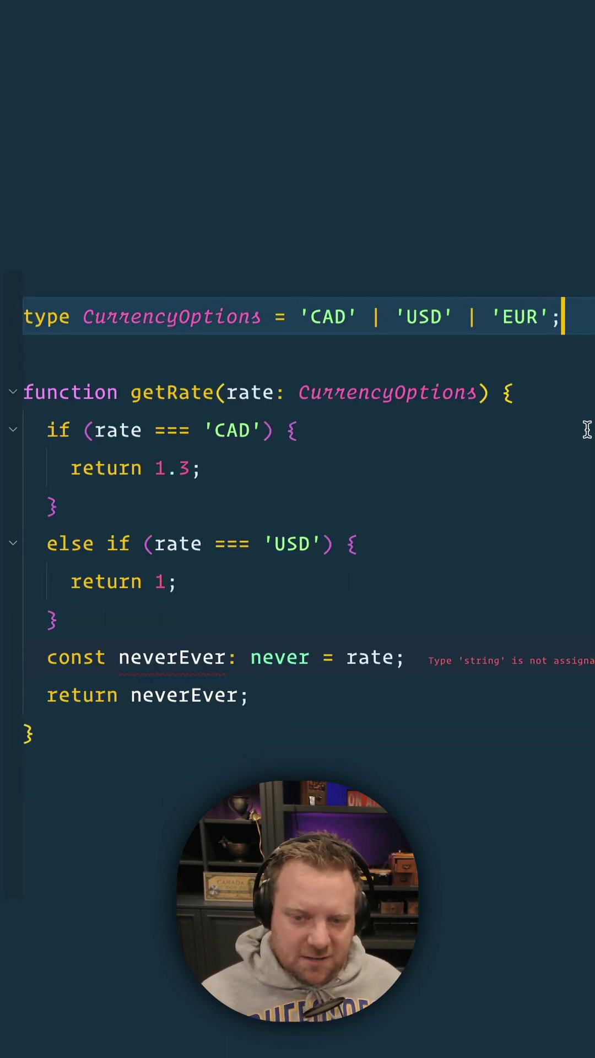
Inspect the resulting never error on neverEver alongside the USD and CAD branches
left_click(241, 123)
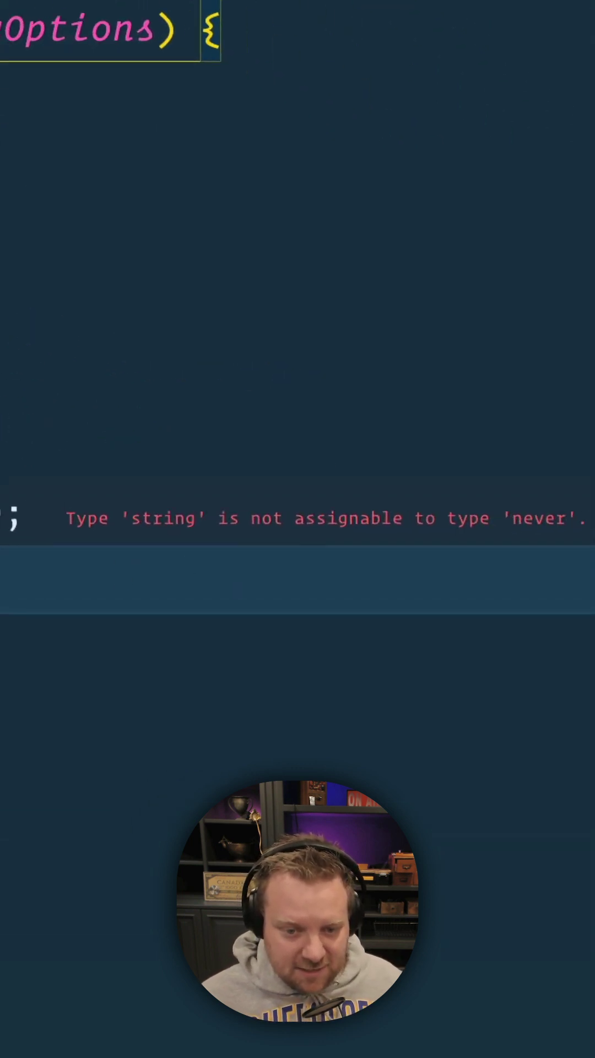
key("Up")
key("Up")
key("Up")
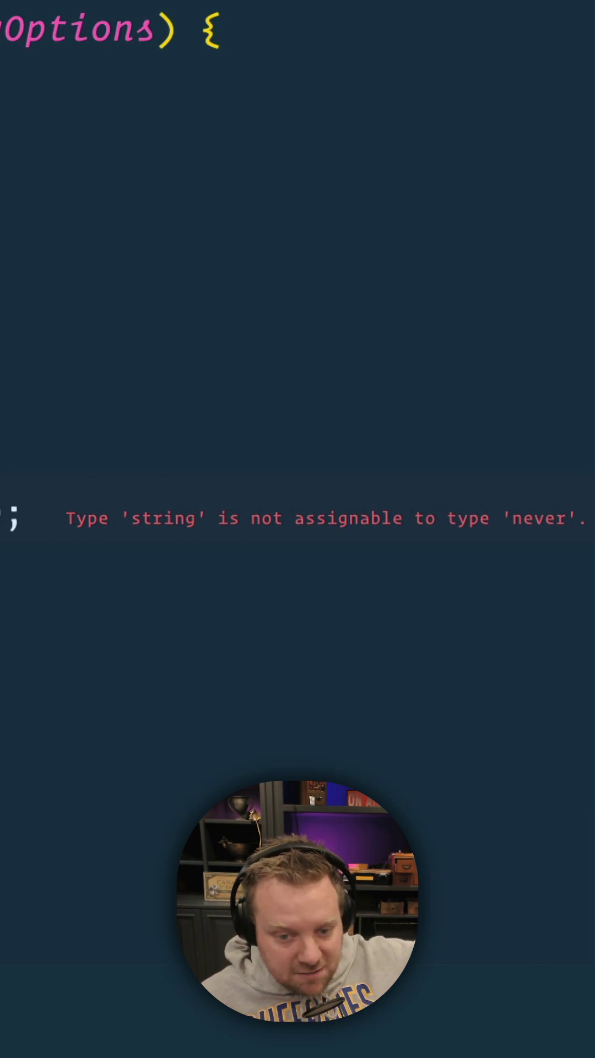
key("Down")
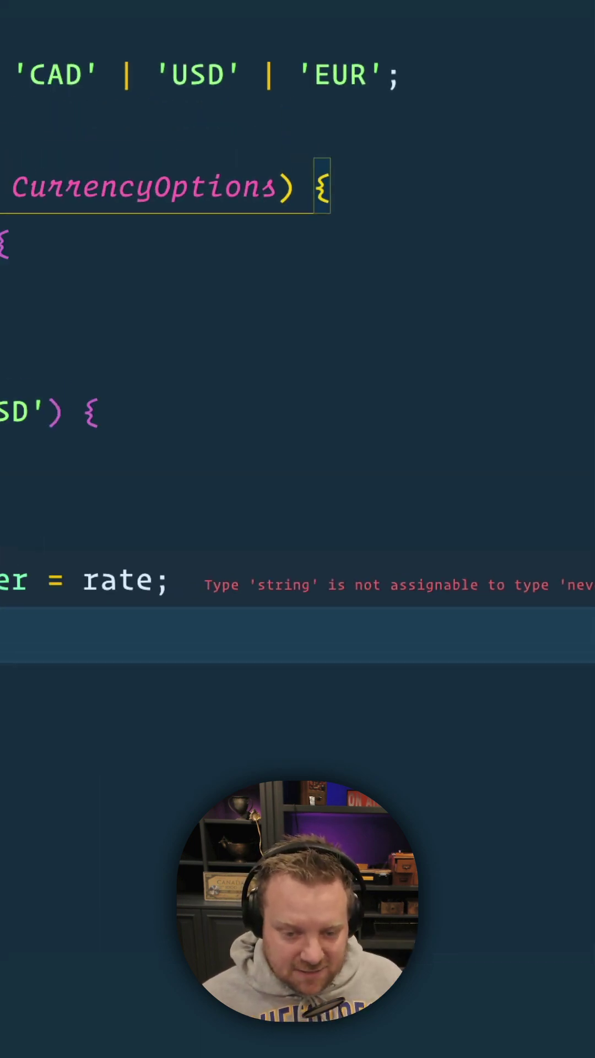
left_click(274, 682)
left_click(240, 644)
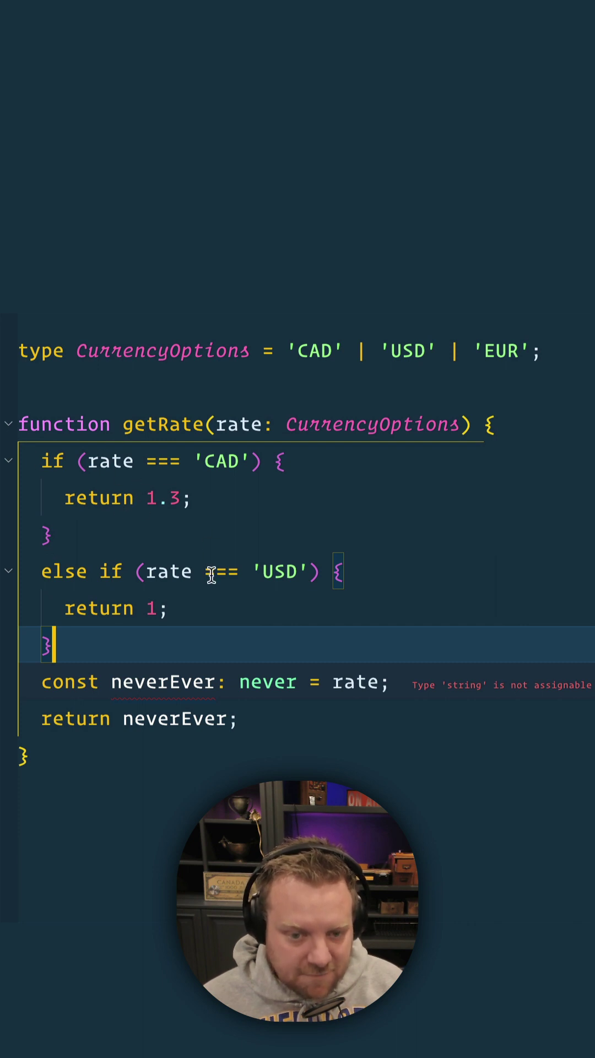
left_click(239, 526)
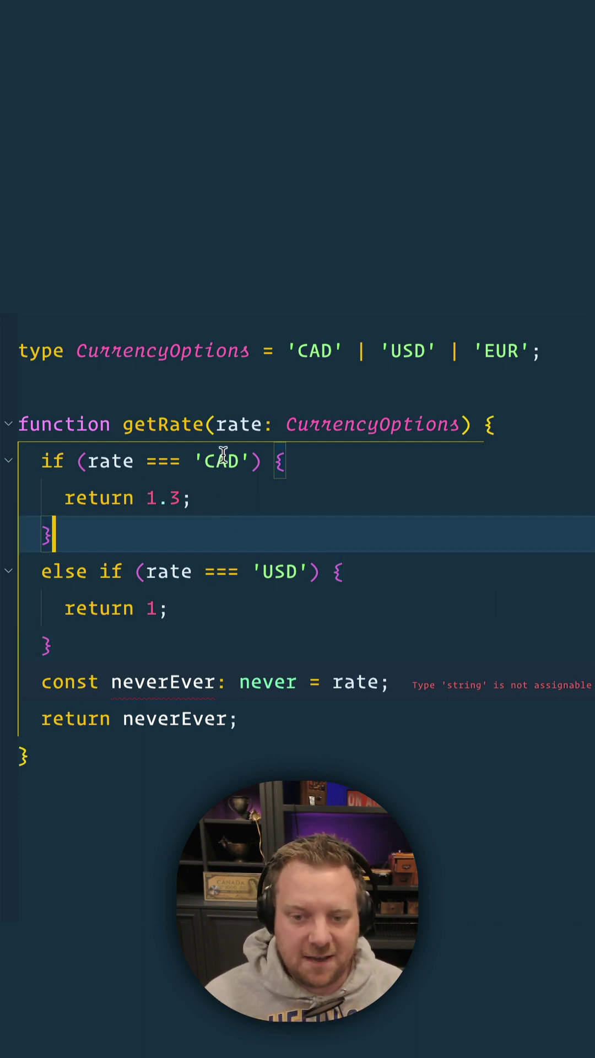